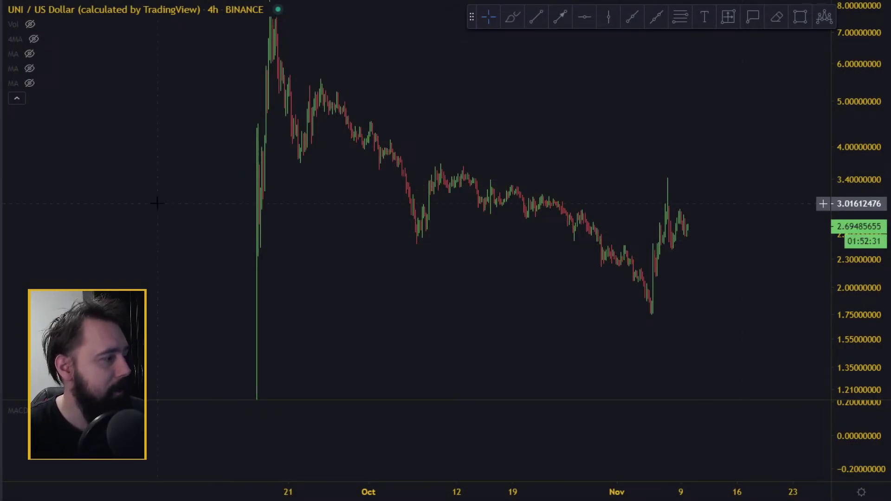
Draw a lower trend line from about 2.48 (6 Oct) to 2.01 (18 Nov) and an upper one from about 5.69 (22 Sep) to 1.78 (22 Nov).
key(alt+t)
click(409, 243)
click(755, 285)
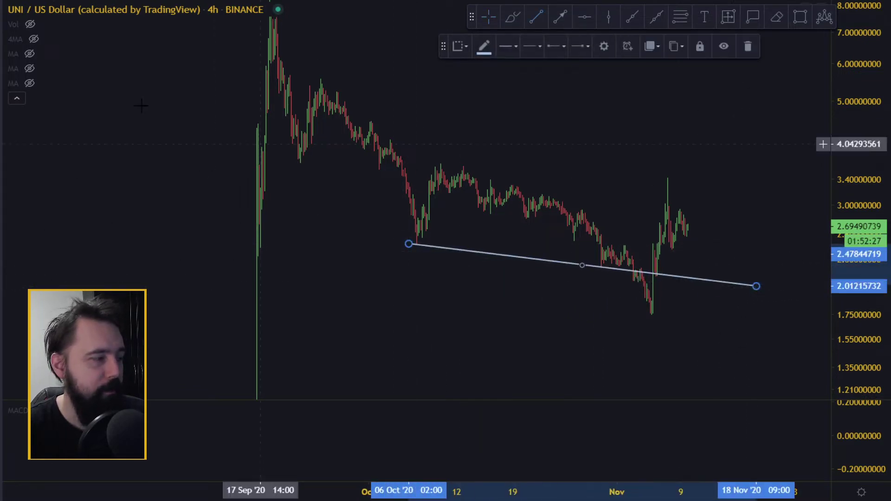
click(302, 75)
click(790, 310)
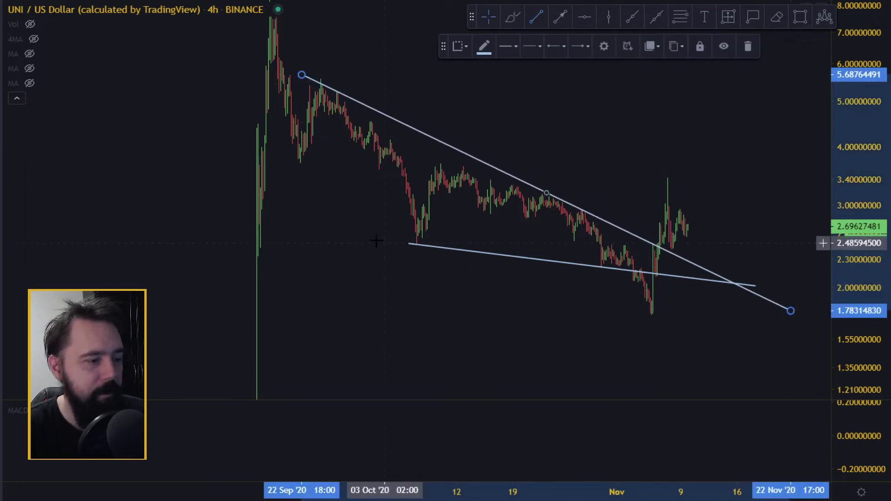
Extend the lower trend line's start back before 21 September at about 2.87 and place its end at about 1.95 on 19 Nov.
drag(409, 243, 221, 214)
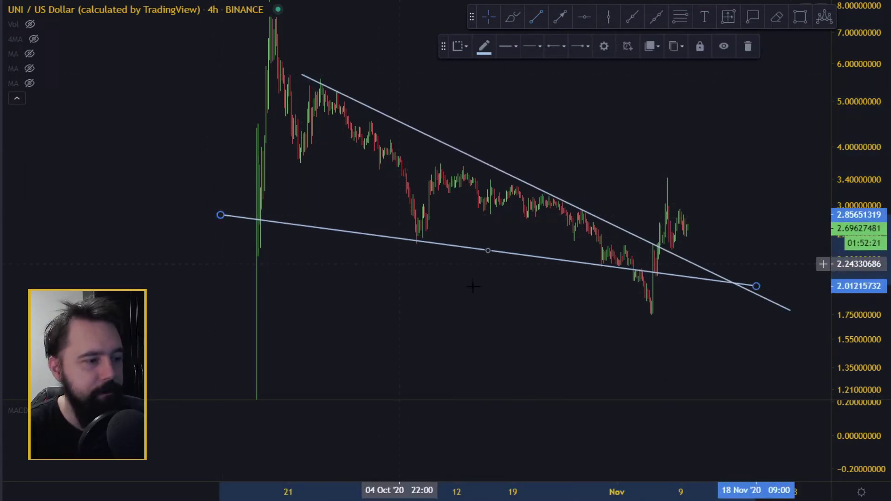
drag(575, 310, 469, 296)
drag(651, 271, 656, 278)
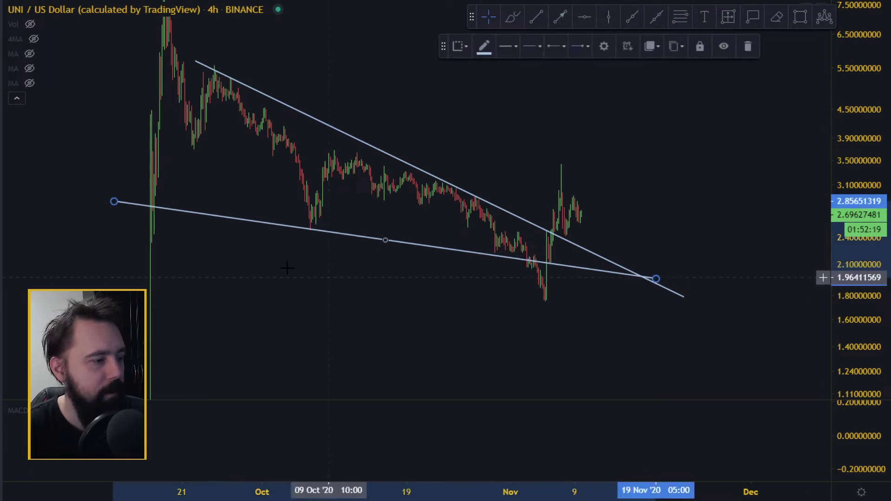
mouse_move(114, 204)
mouse_down()
mouse_move(189, 156)
mouse_move(128, 197)
mouse_move(163, 193)
mouse_move(124, 201)
mouse_up()
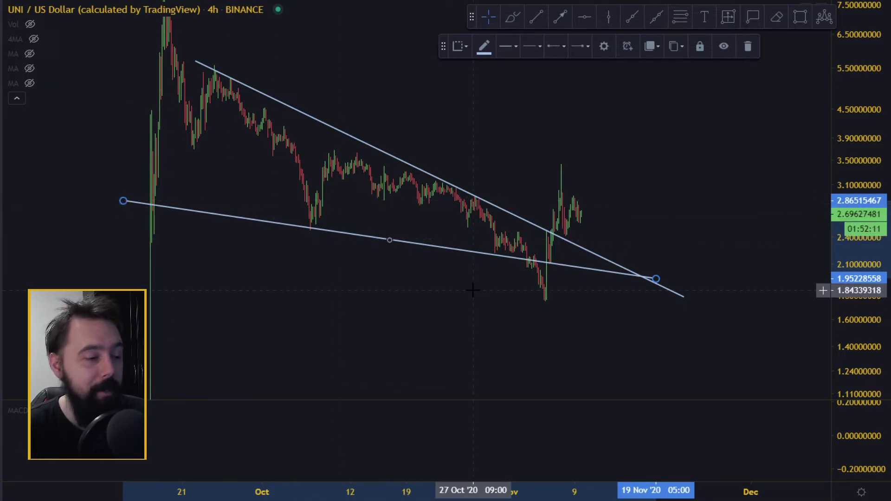
Draw a rising trend line from about 2.36 (7 Nov) to 3.02 (14 Nov) and a falling one across the November highs, forming a small triangle.
scroll(376, 223, up, 2)
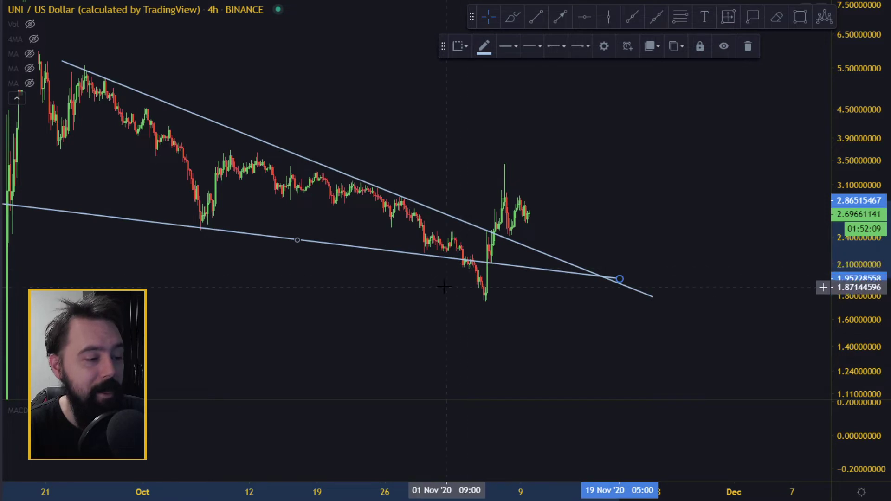
scroll(441, 287, down, 1)
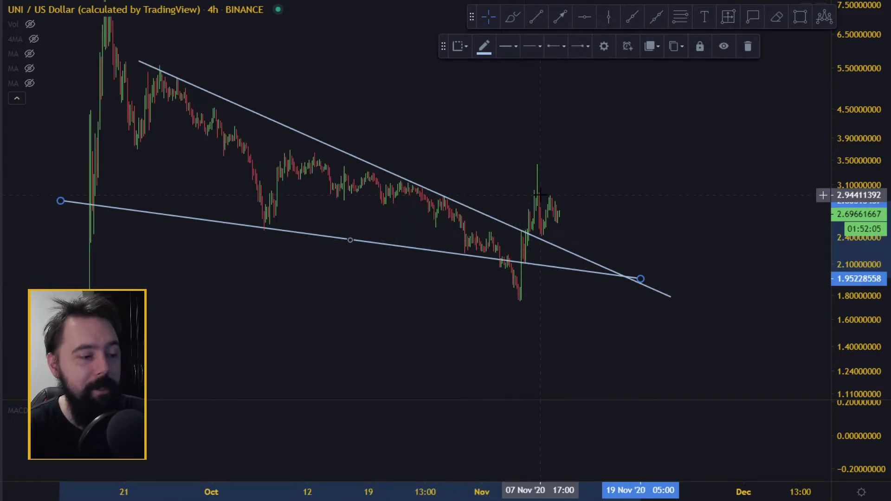
drag(646, 212, 697, 209)
scroll(693, 208, up, 2)
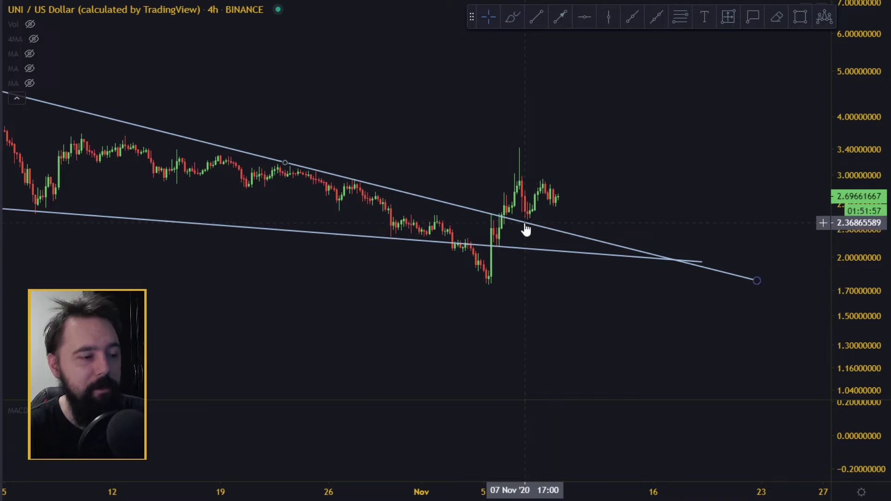
drag(619, 233, 686, 214)
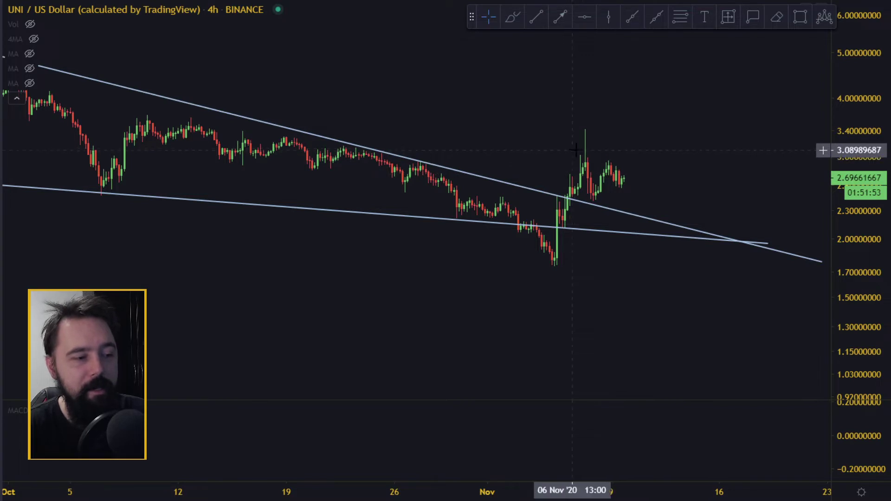
key(alt+t)
click(585, 205)
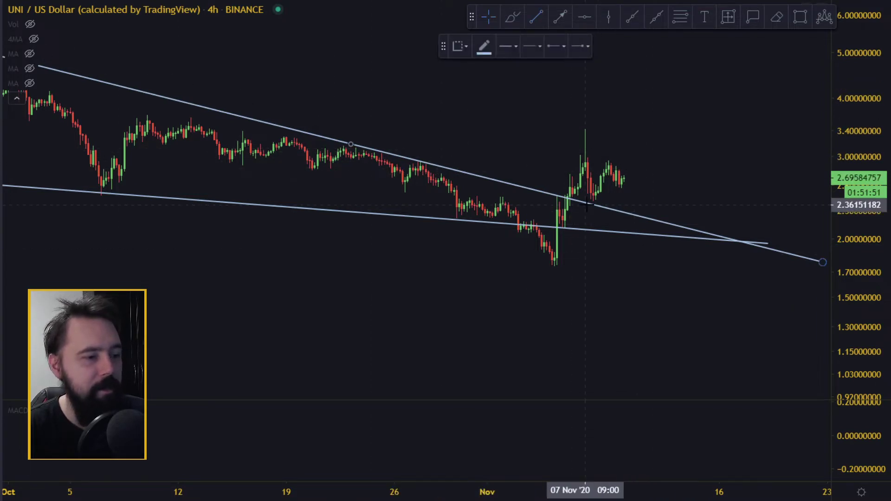
click(688, 155)
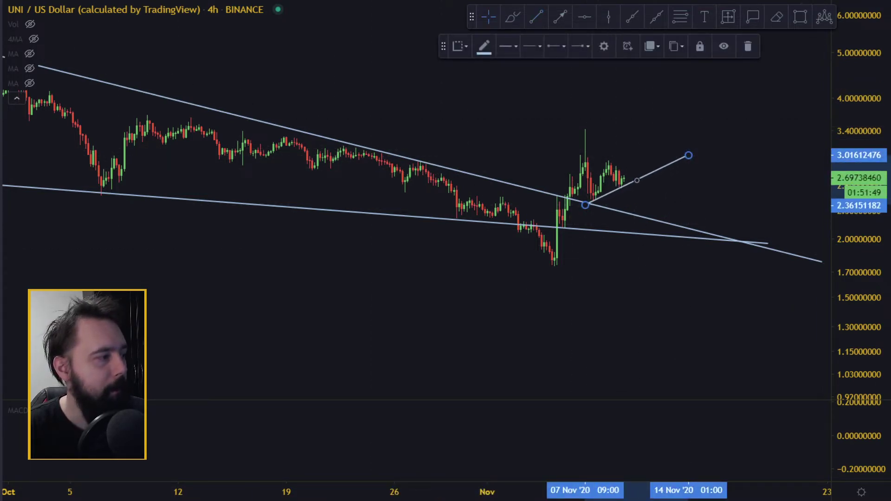
click(552, 146)
click(686, 180)
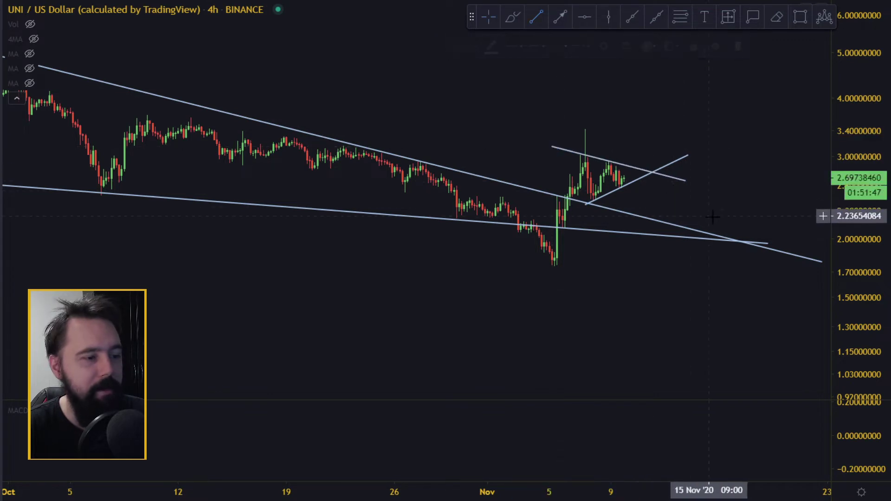
Examine the price breakout from the large falling wedge and the small triangle that follows it in November.
drag(707, 219, 673, 219)
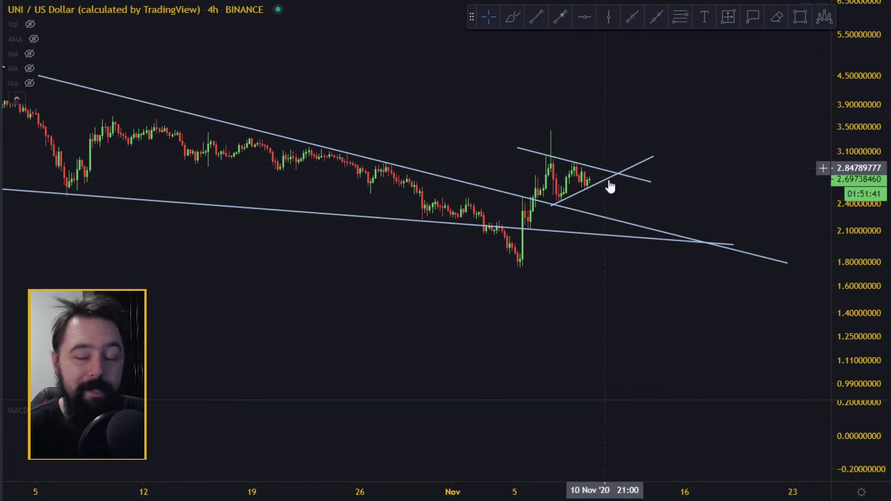
scroll(591, 235, down, 4)
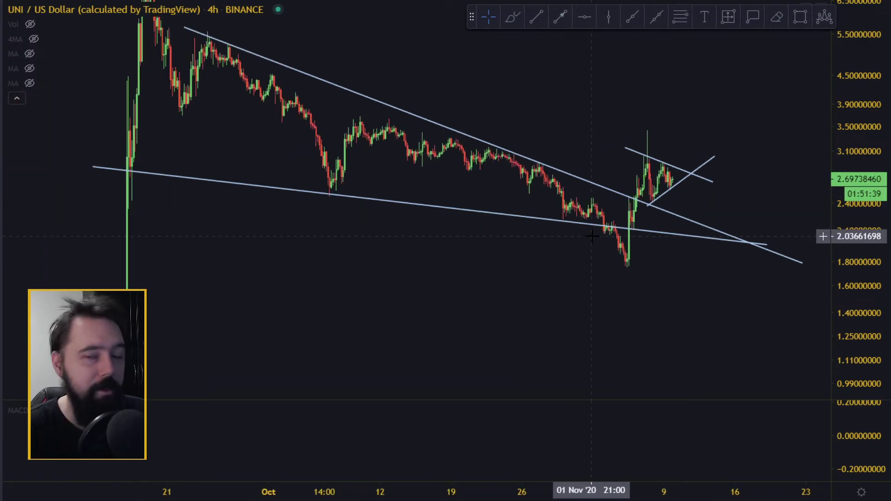
scroll(591, 235, up, 4)
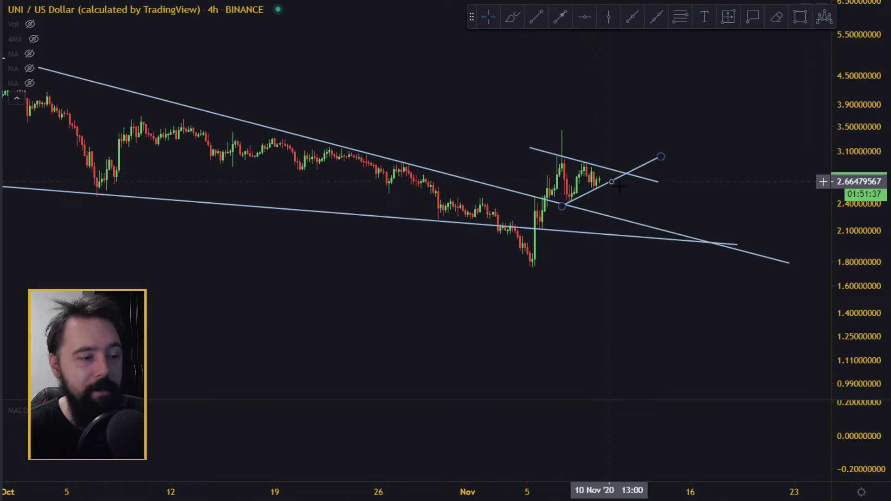
scroll(640, 278, down, 2)
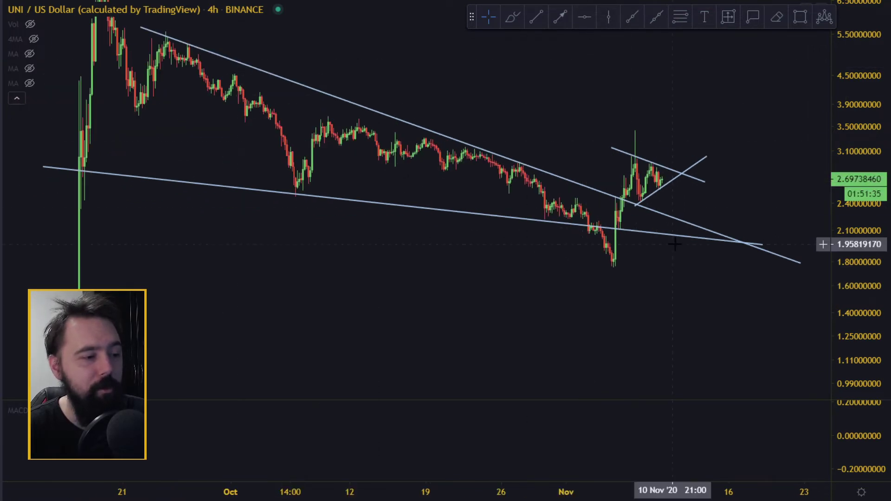
drag(697, 329, 657, 385)
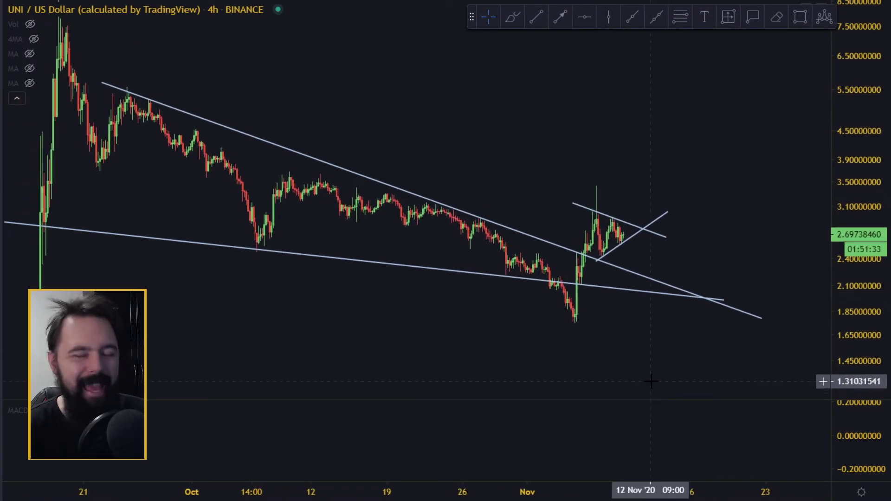
scroll(446, 307, down, 3)
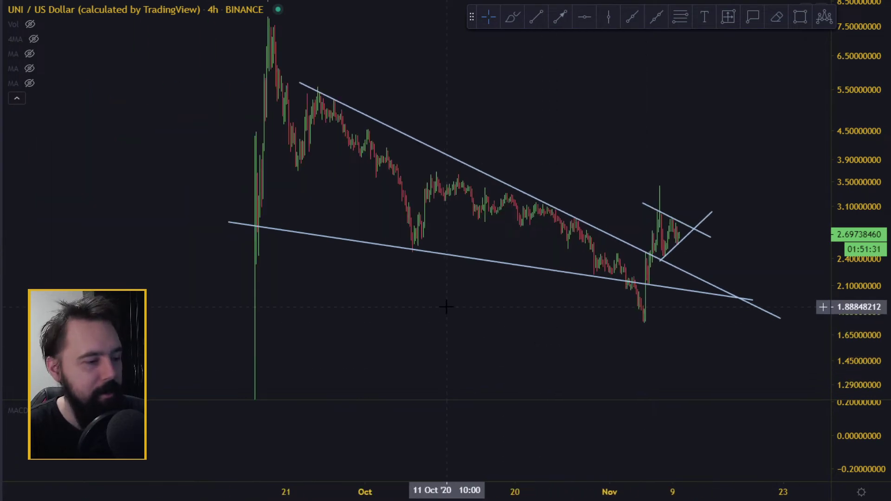
scroll(446, 306, up, 2)
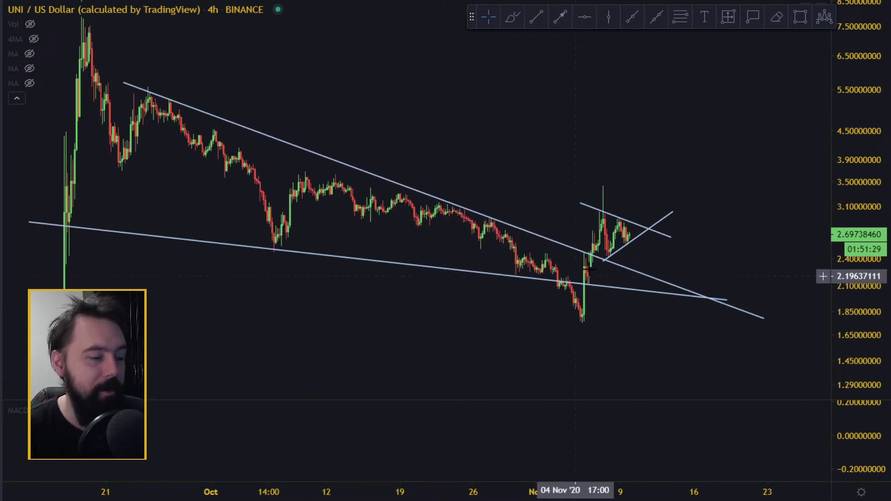
scroll(696, 279, up, 3)
Show the hidden 4MA moving averages on the 4h chart around the early November candles.
mouse_move(14, 25)
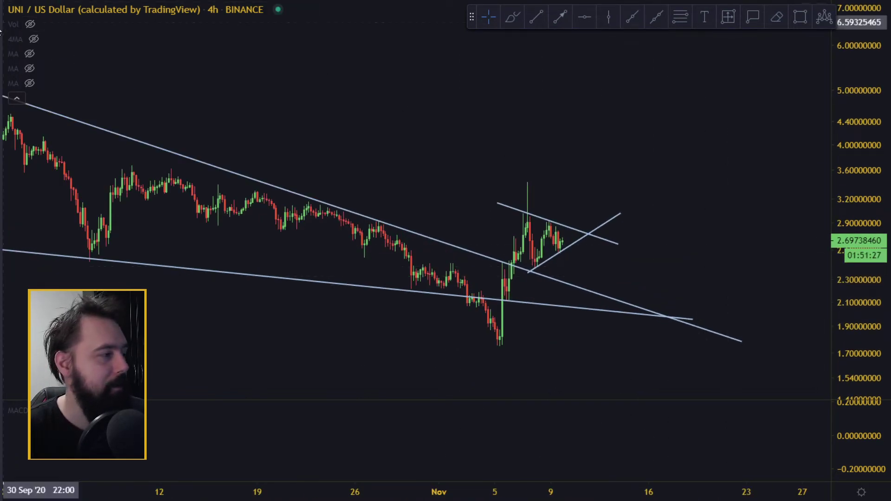
click(34, 39)
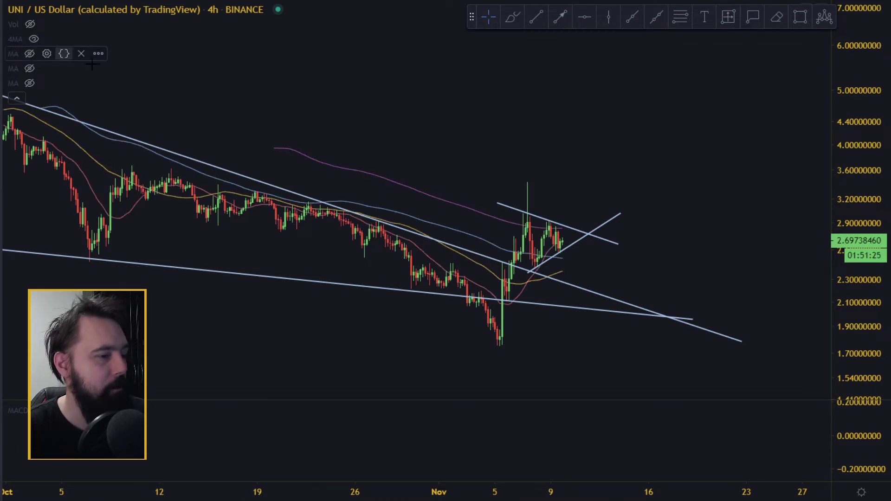
scroll(603, 246, up, 3)
drag(706, 255, 802, 231)
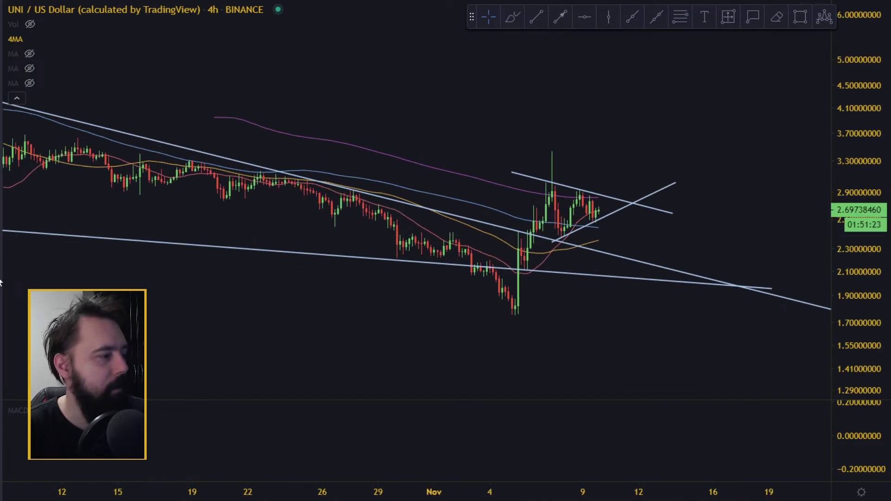
click(2, 342)
drag(589, 344, 645, 319)
drag(857, 335, 858, 330)
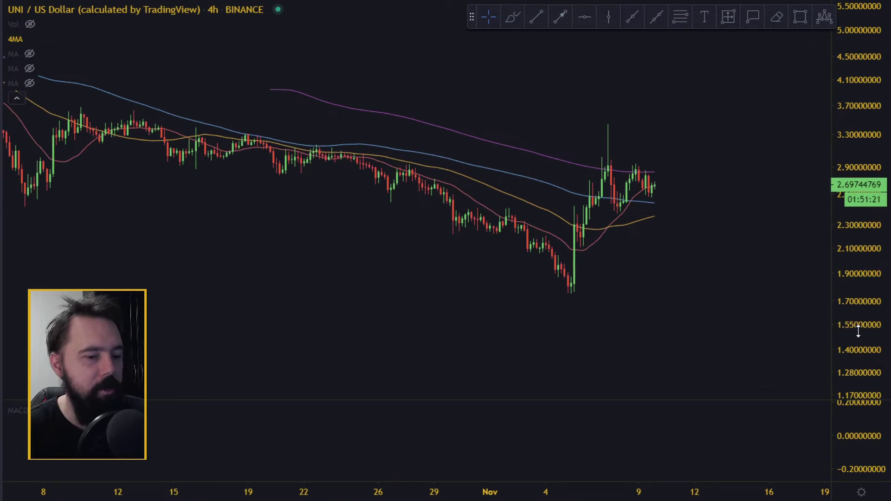
key(ctrl+z)
key(ctrl+z)
key(ctrl+z)
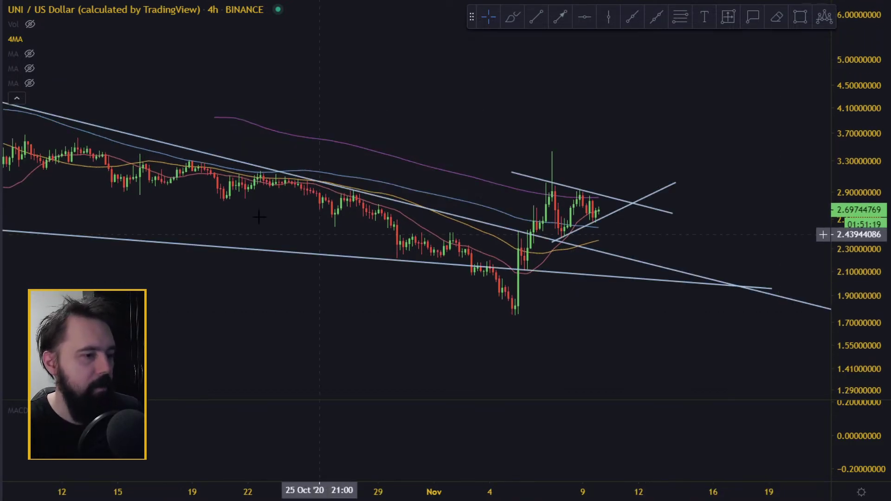
Hide all drawings and examine the November candles against the four moving averages.
key(ctrl+alt+h)
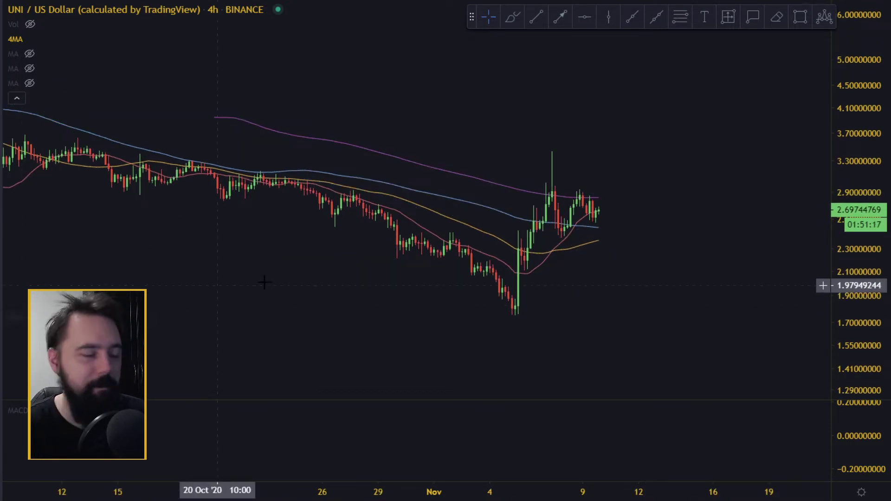
drag(857, 342, 855, 302)
drag(681, 304, 617, 283)
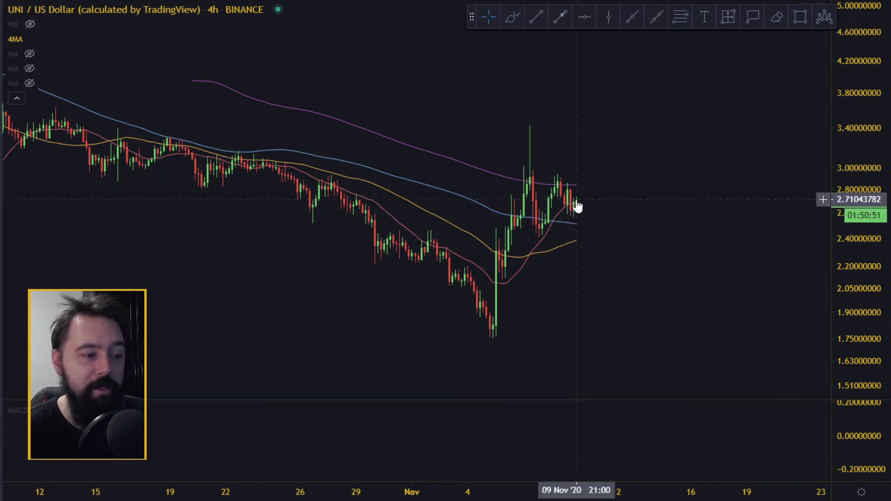
drag(873, 264, 872, 270)
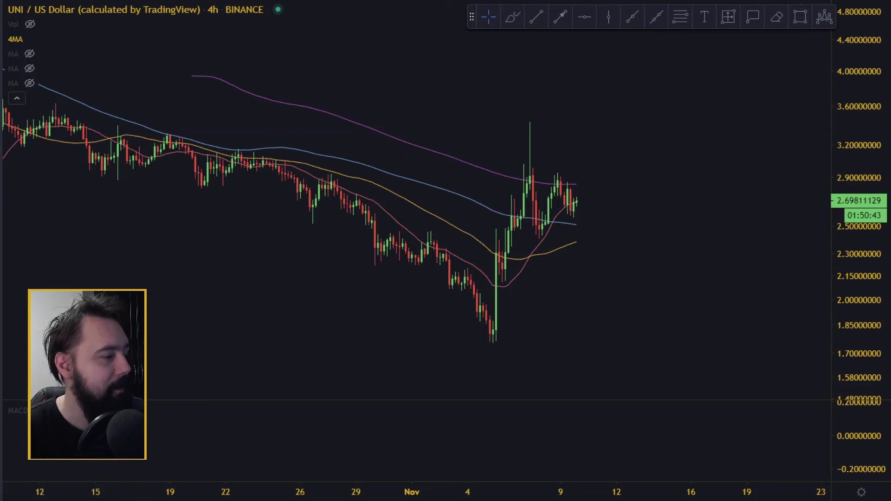
Show the drawings again and delete the two long wedge trend lines, keeping the small November triangle.
key(ctrl+alt+h)
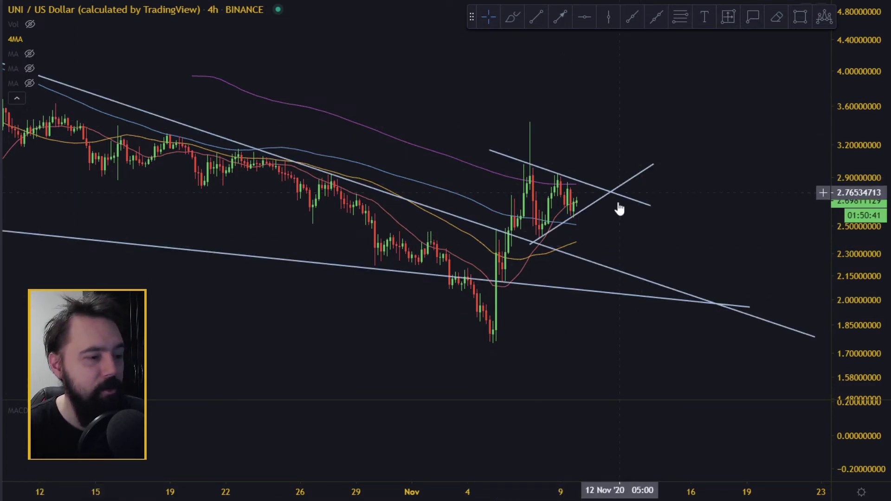
click(573, 259)
key(Delete)
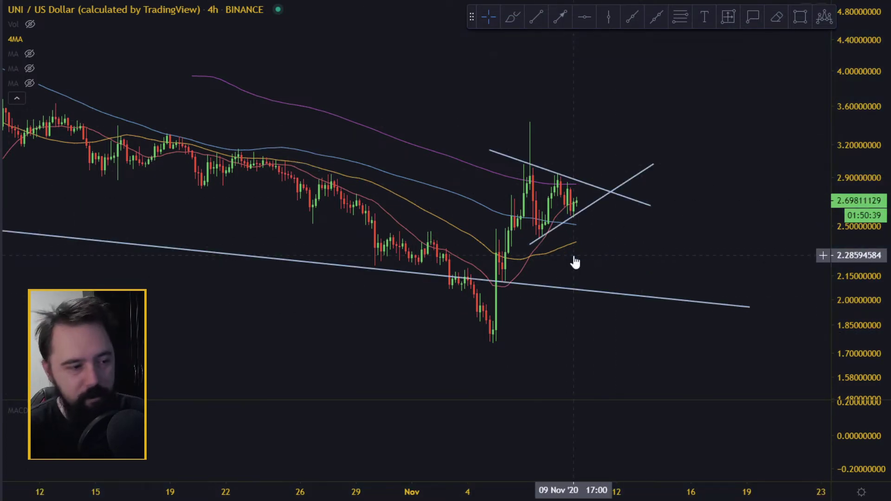
click(528, 286)
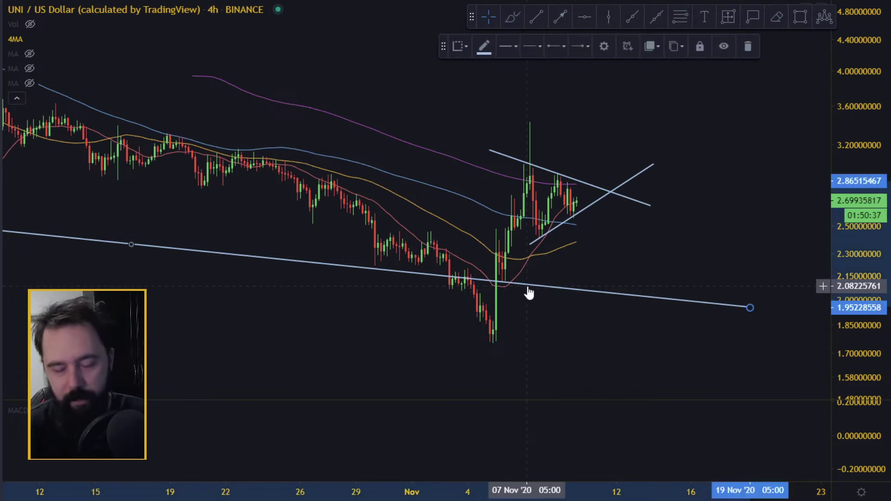
key(Delete)
Switch the UNI / US Dollar chart to the 1D interval and clear the remaining trend lines from view.
drag(847, 319, 846, 297)
scroll(717, 294, up, 4)
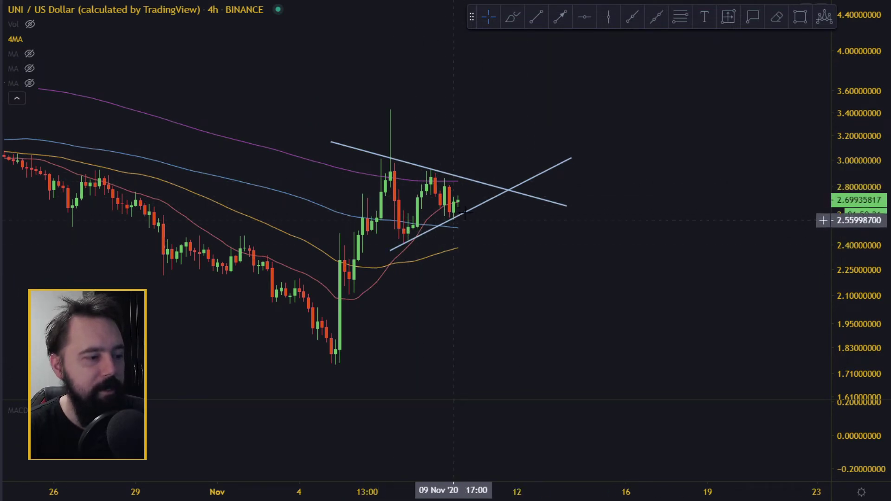
drag(536, 249, 566, 250)
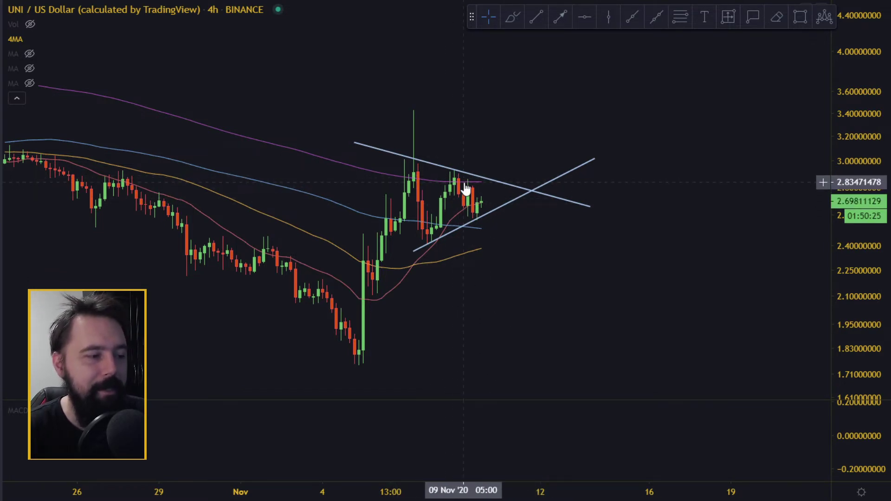
click(154, 1)
drag(857, 173, 866, 364)
scroll(503, 236, up, 3)
drag(499, 235, 688, 246)
click(1, 185)
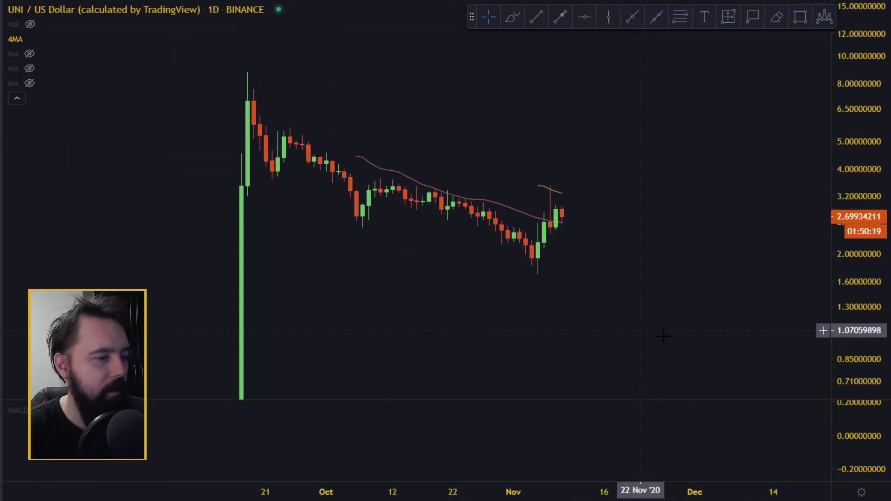
Examine the recent daily candles in relation to the moving averages.
scroll(672, 335, up, 2)
drag(852, 305, 861, 214)
scroll(575, 251, up, 6)
drag(455, 250, 652, 242)
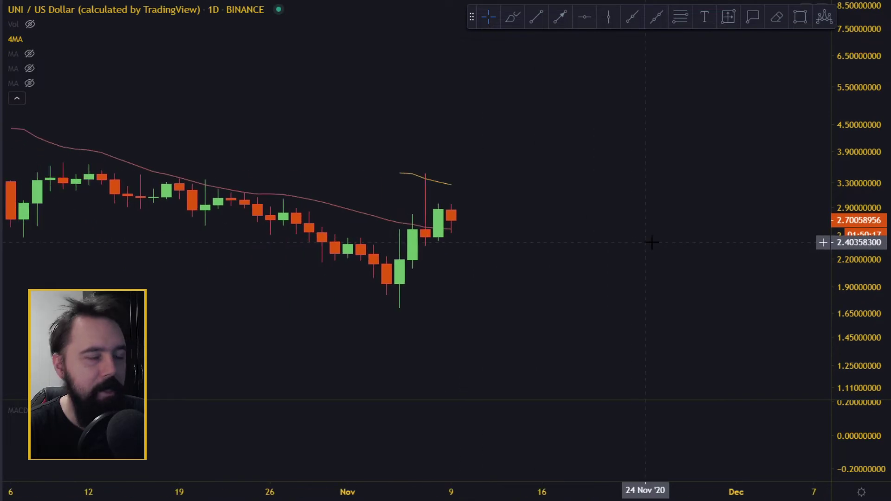
scroll(652, 242, down, 4)
scroll(715, 253, up, 3)
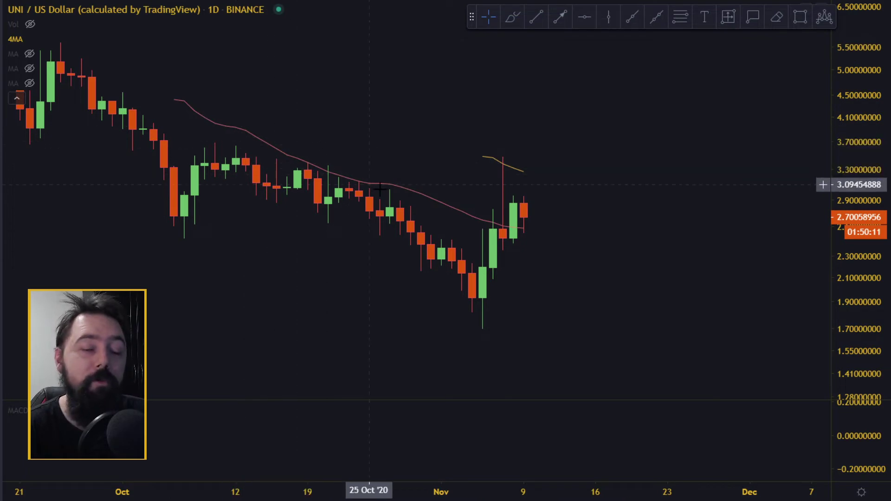
Switch the UNI / US Dollar chart to the 1W interval and examine all weekly candles from the tall first candle onward.
scroll(487, 278, up, 1)
scroll(413, 251, up, 2)
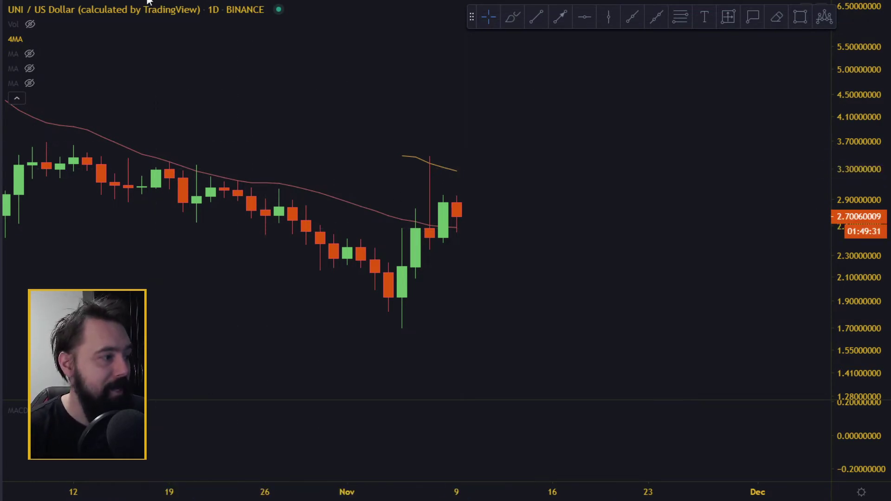
click(172, 1)
scroll(521, 186, down, 1)
drag(865, 208, 868, 333)
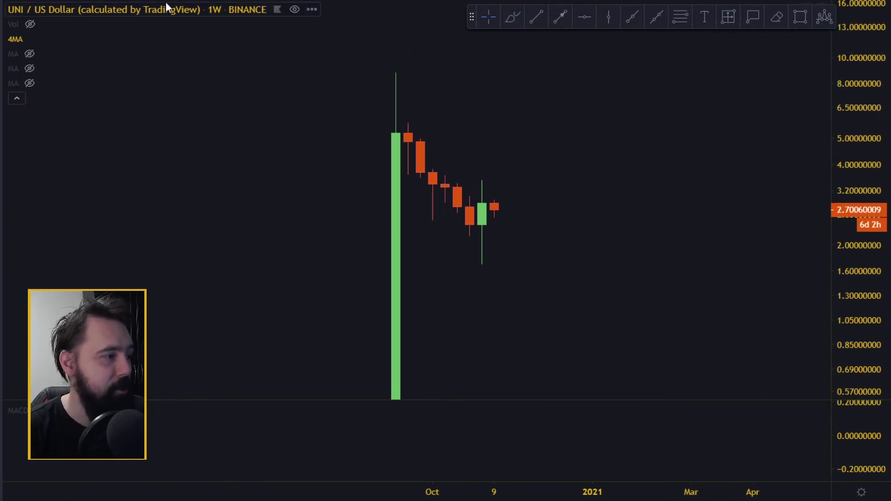
drag(883, 196, 865, 230)
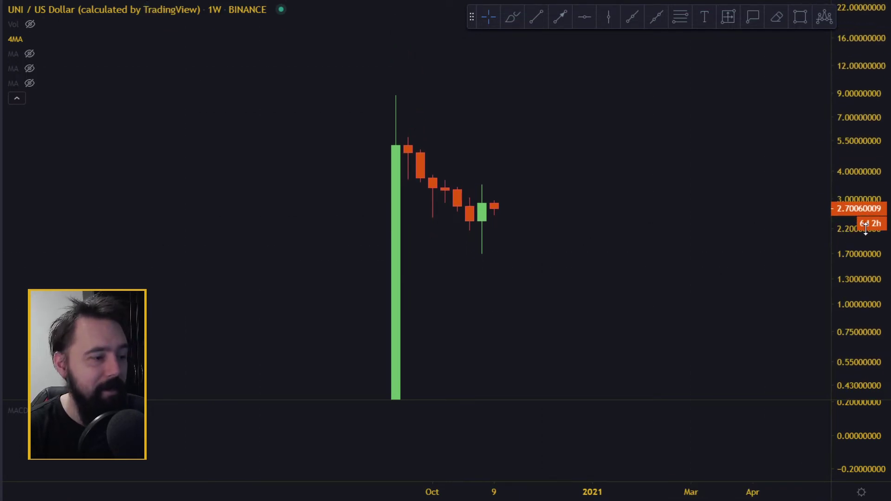
scroll(740, 229, up, 3)
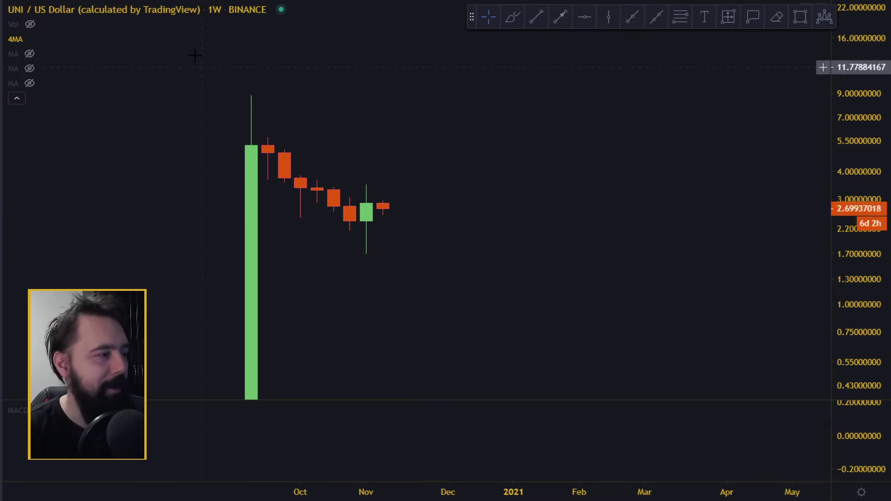
Return the chart to the 1D interval and fit the full daily price history from September to November in view.
click(147, 1)
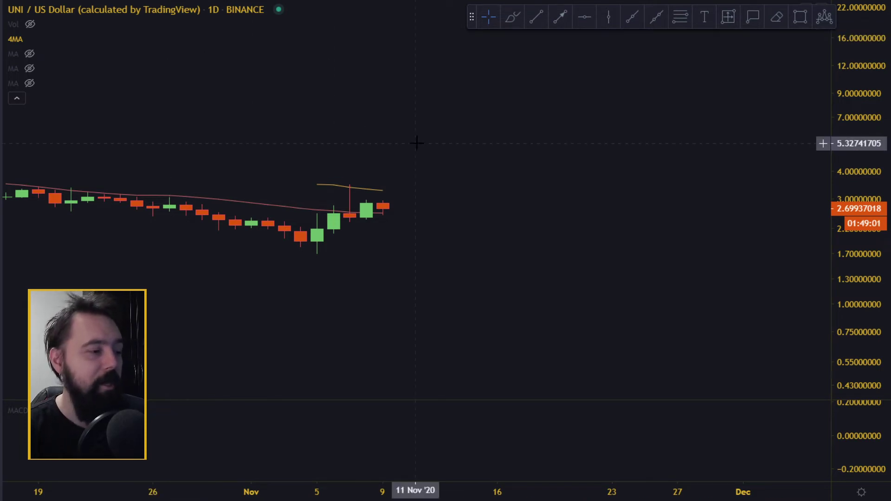
scroll(417, 141, down, 6)
drag(884, 283, 874, 209)
scroll(666, 187, down, 2)
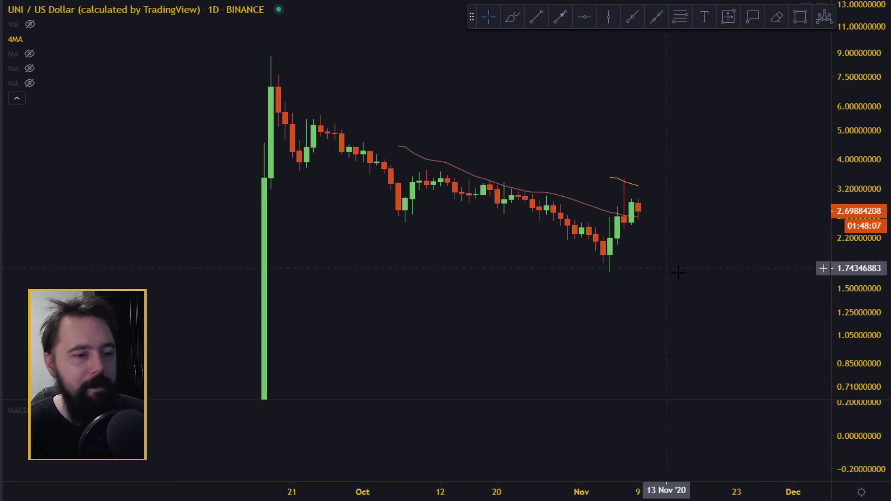
Examine the daily downtrend from the September peak and the early November rebound against the two visible moving averages.
drag(855, 266, 852, 237)
scroll(742, 246, up, 4)
drag(549, 237, 637, 247)
scroll(705, 259, down, 2)
drag(757, 273, 687, 270)
drag(849, 309, 835, 284)
drag(745, 293, 819, 313)
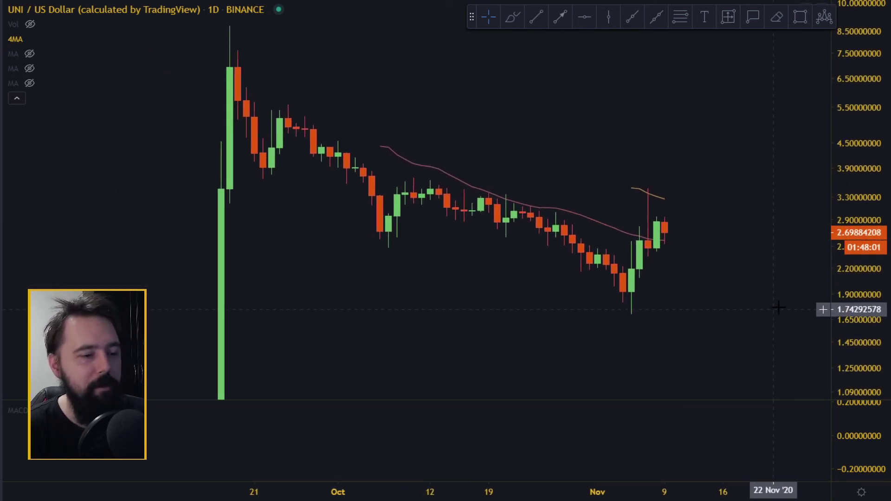
drag(857, 204, 835, 263)
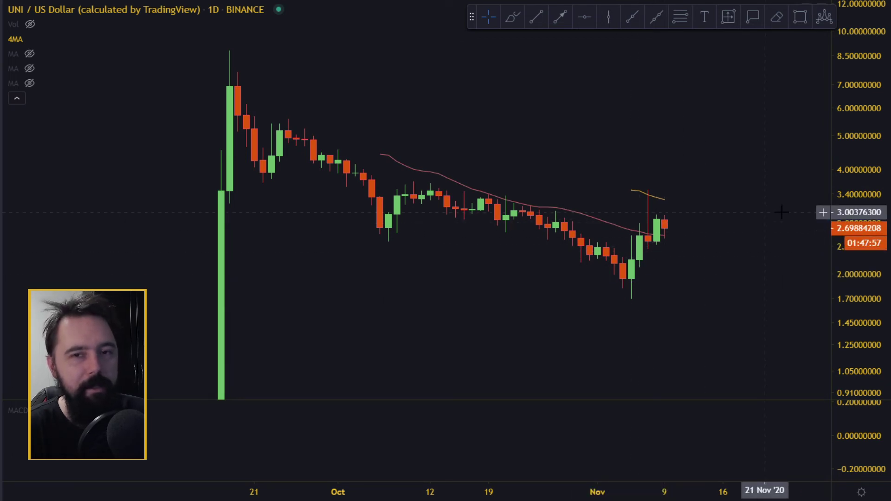
drag(876, 179, 853, 207)
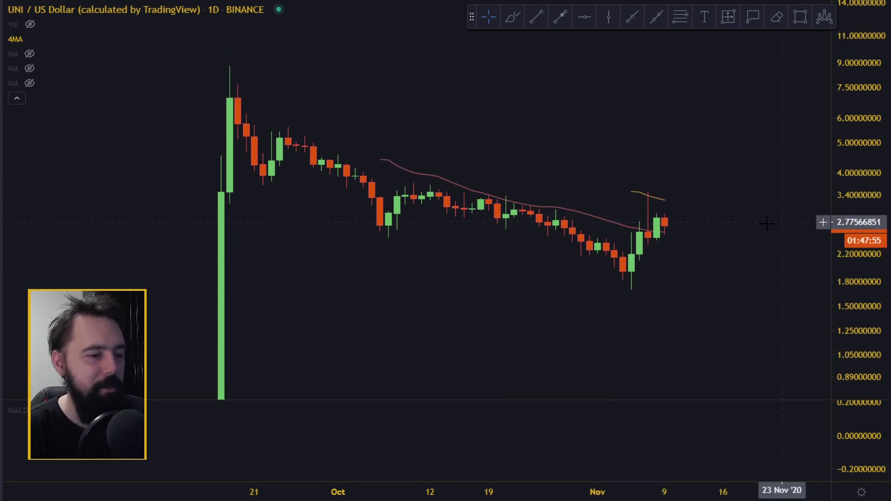
scroll(777, 222, down, 1)
drag(768, 225, 731, 227)
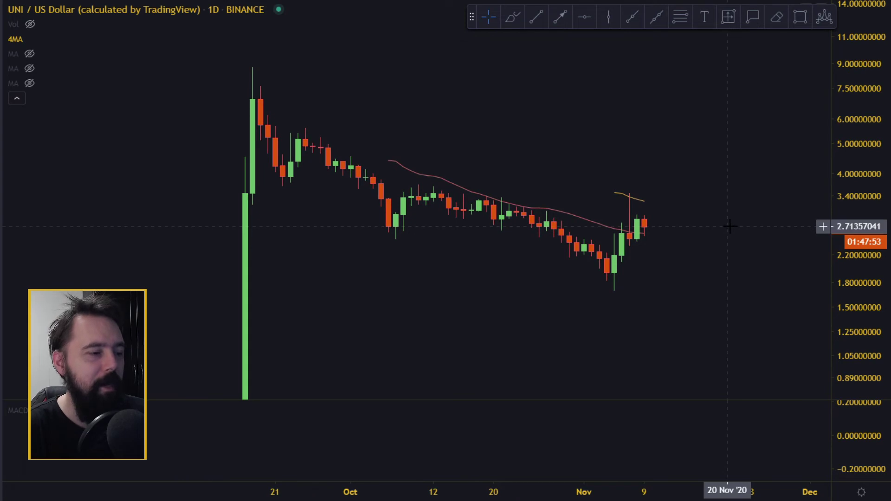
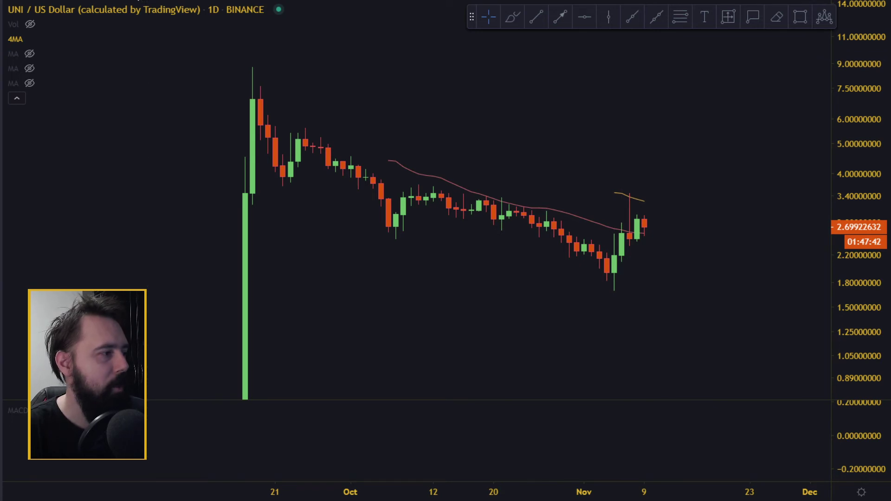
Switch the UNI / US Dollar chart to the 4h interval and enlarge the candles from late October to 9 November.
scroll(775, 291, up, 7)
scroll(777, 289, down, 12)
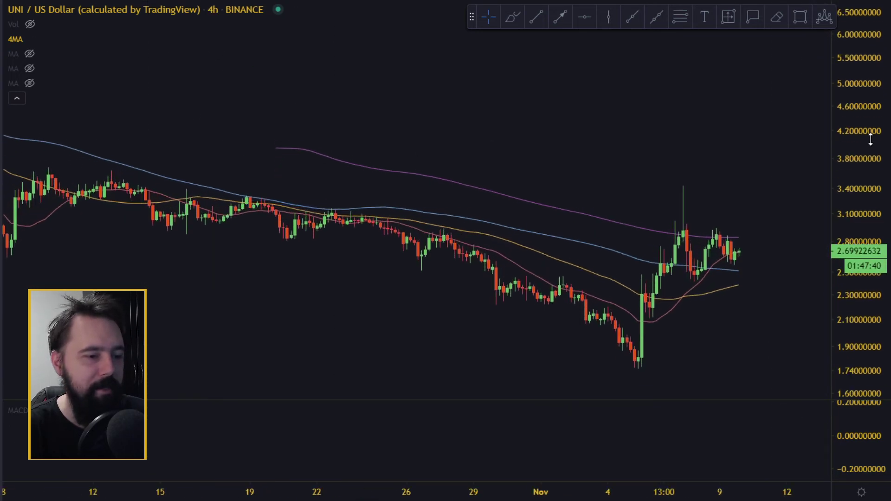
scroll(821, 153, up, 5)
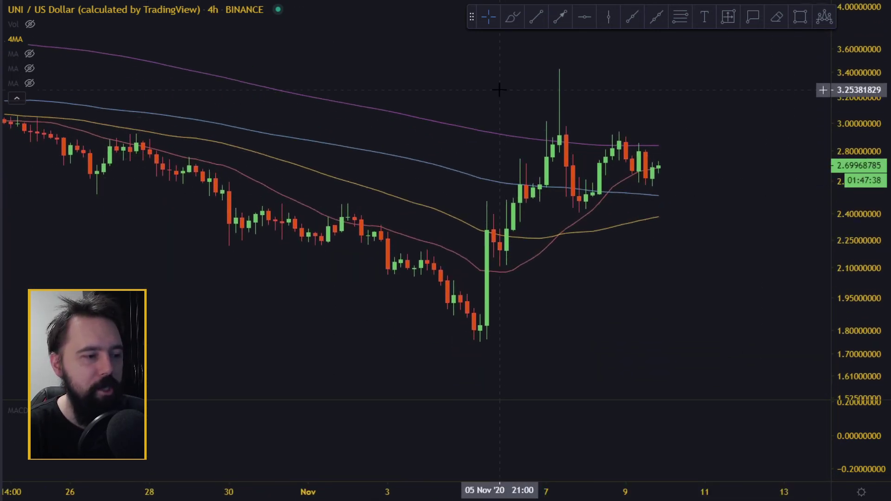
click(535, 16)
click(519, 110)
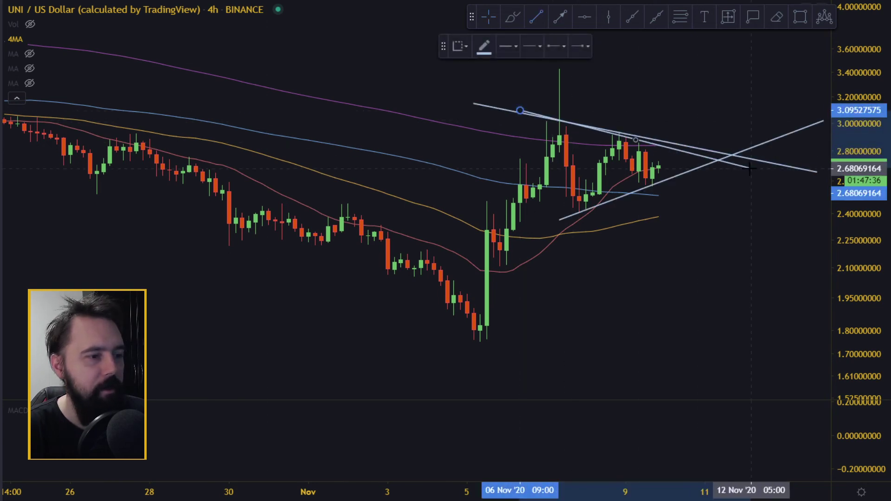
click(751, 169)
key(Delete)
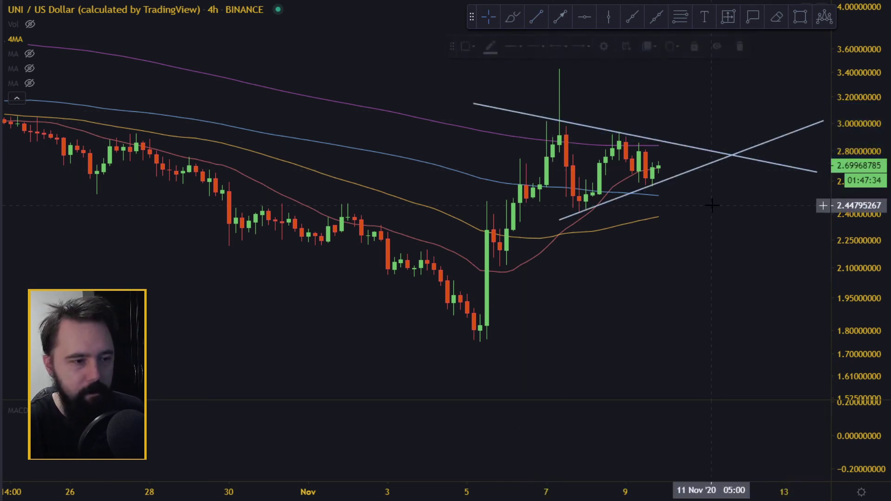
Replace the descending trend line above the price with an extended line from about 3.01 on 7 November to about 2.91 on 9 November.
drag(860, 254, 859, 231)
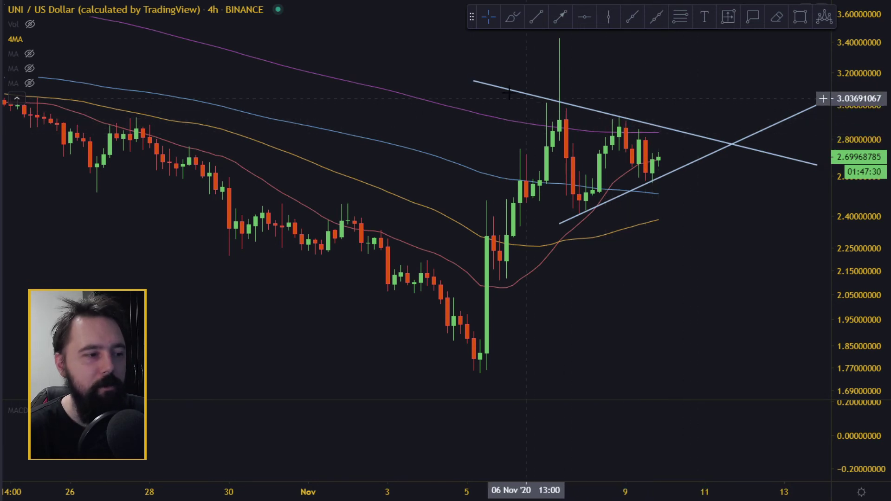
click(474, 81)
key(Delete)
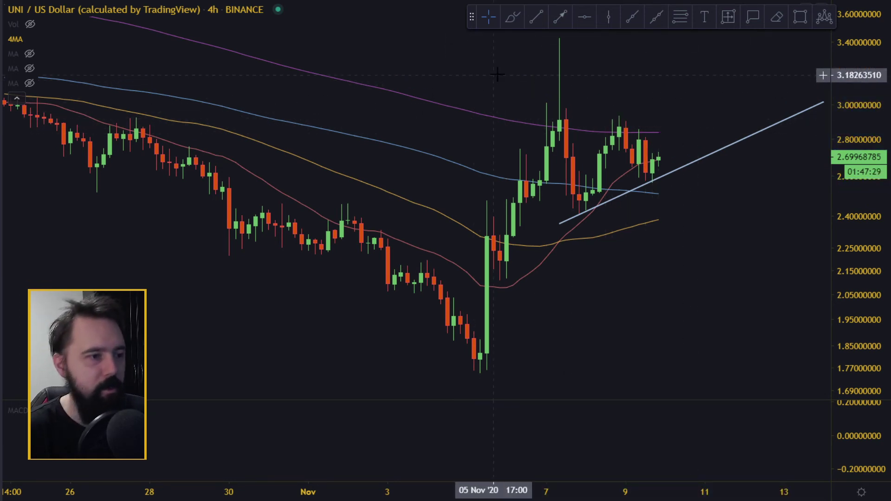
click(656, 17)
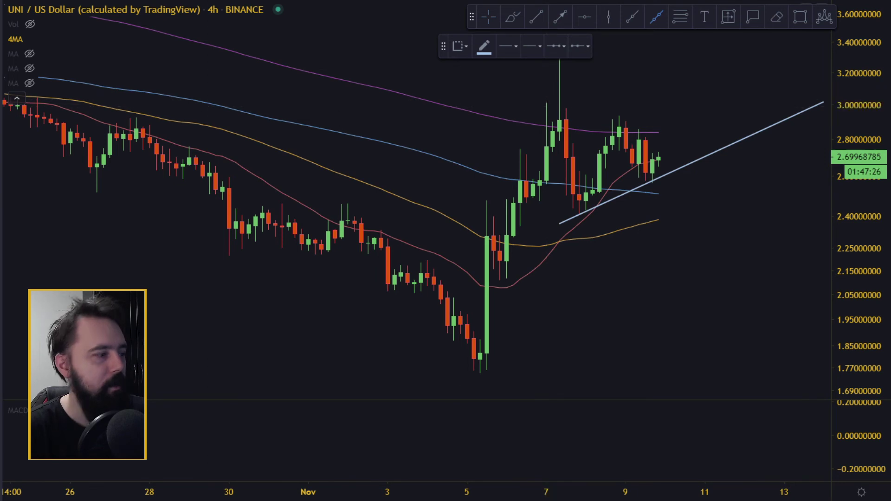
click(546, 99)
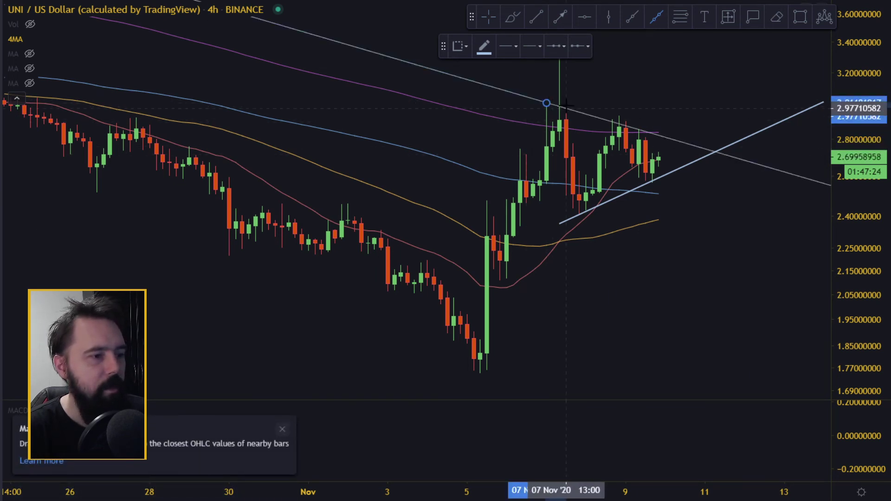
click(618, 117)
drag(619, 117, 626, 119)
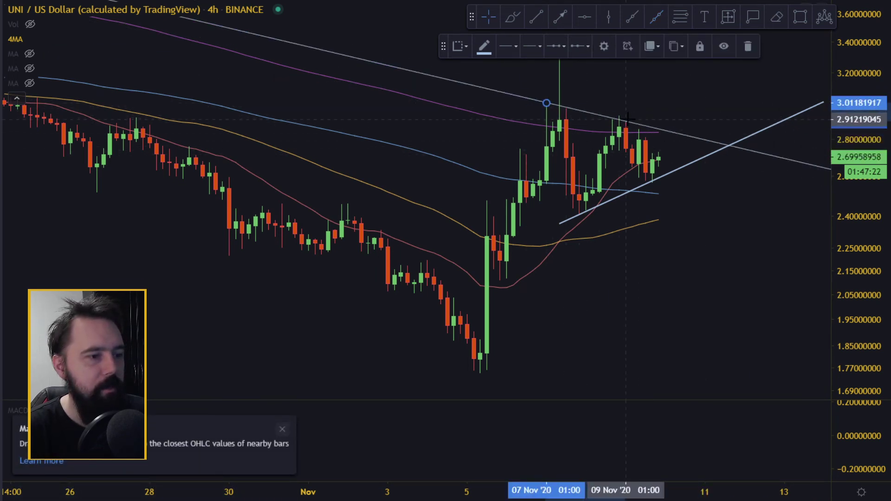
Examine the extended descending line against the 4h candles back to the September peak and its convergence with the ascending November line.
drag(731, 111, 701, 113)
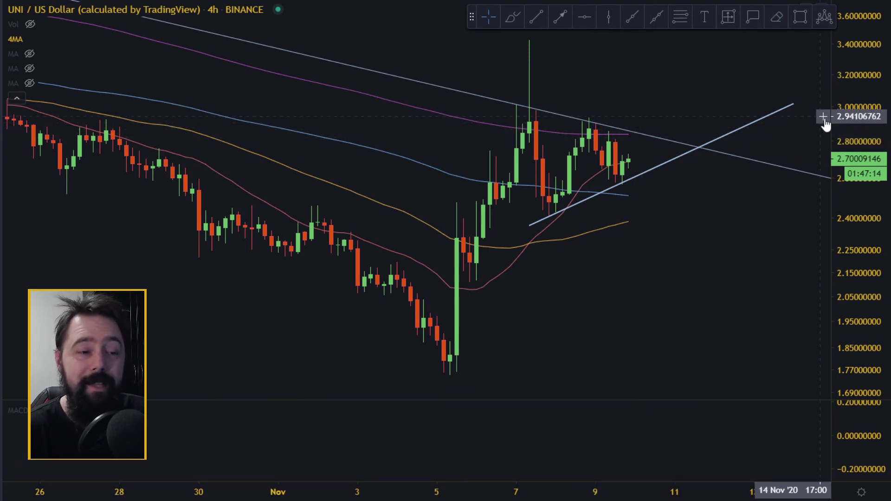
drag(852, 112, 851, 157)
drag(688, 217, 644, 320)
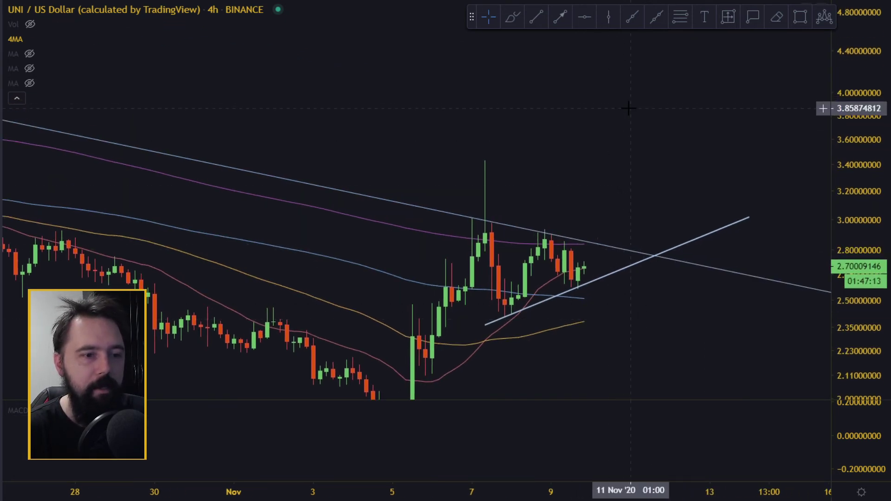
scroll(656, 121, down, 5)
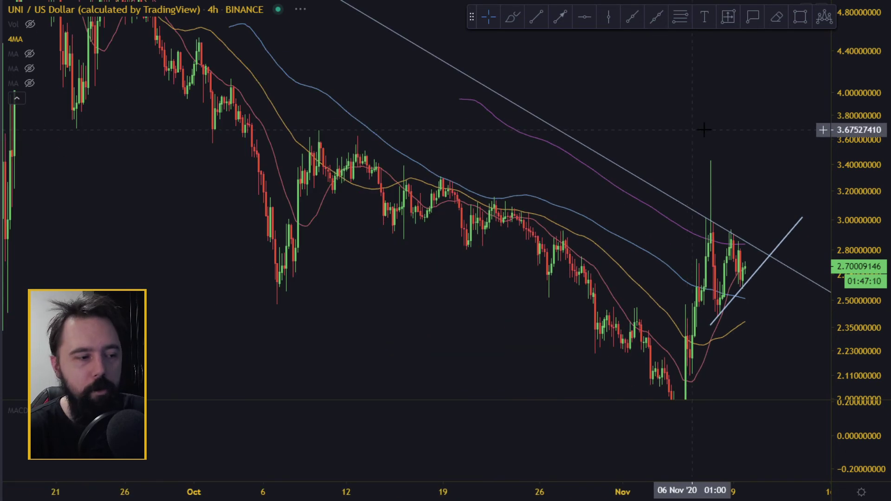
scroll(691, 130, down, 4)
drag(864, 158, 867, 262)
scroll(742, 299, up, 7)
drag(766, 284, 668, 281)
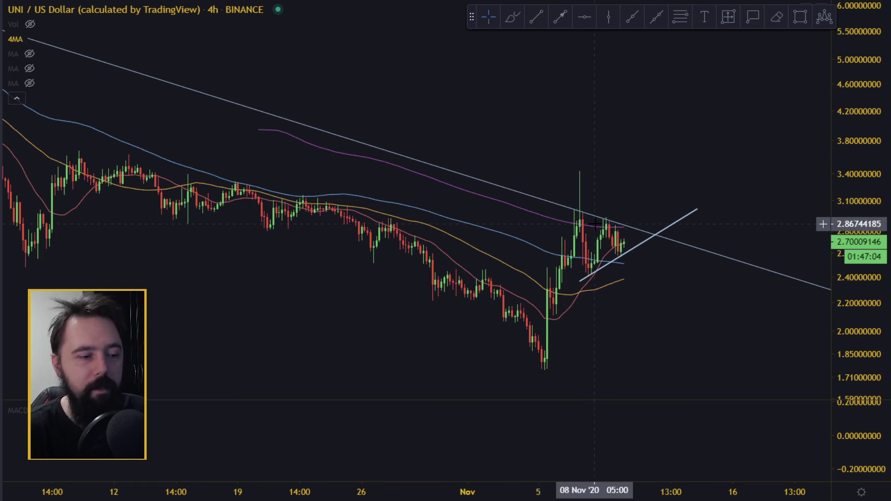
scroll(649, 218, up, 1)
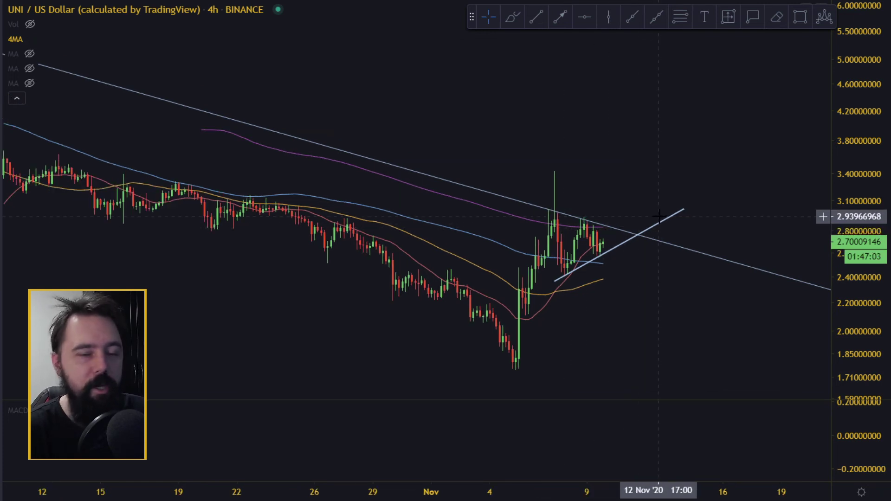
scroll(620, 288, down, 5)
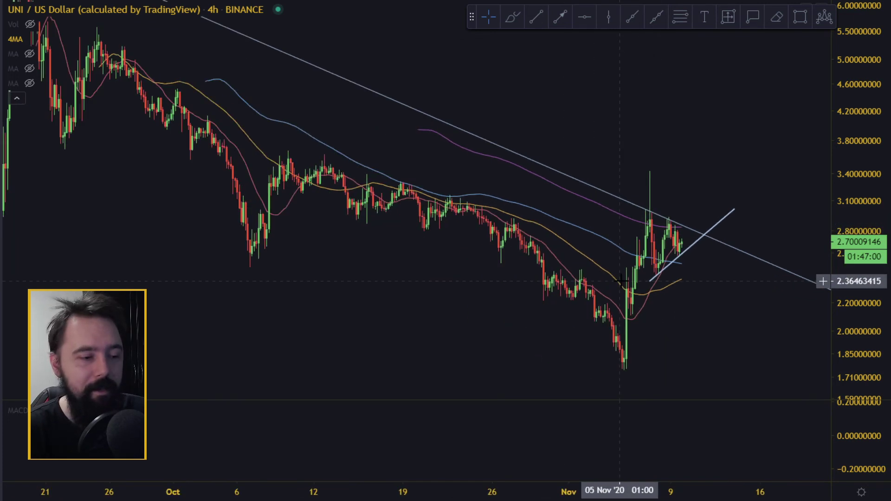
drag(858, 225, 793, 278)
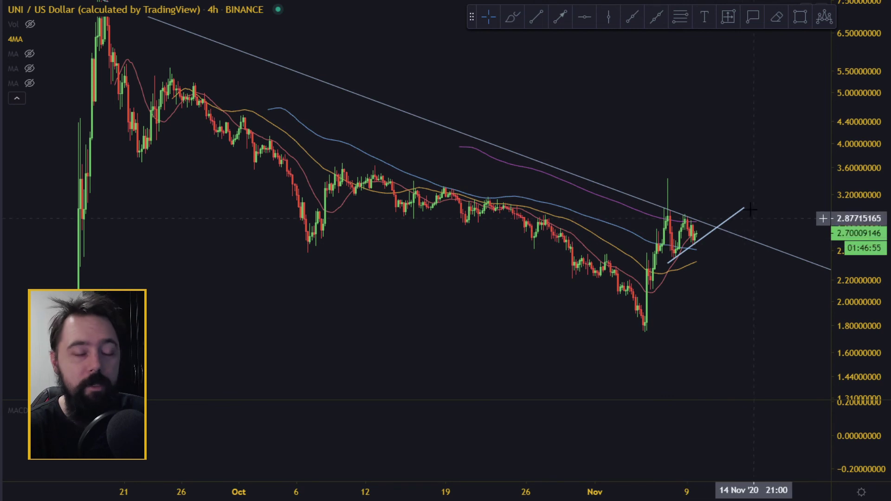
drag(789, 156, 754, 176)
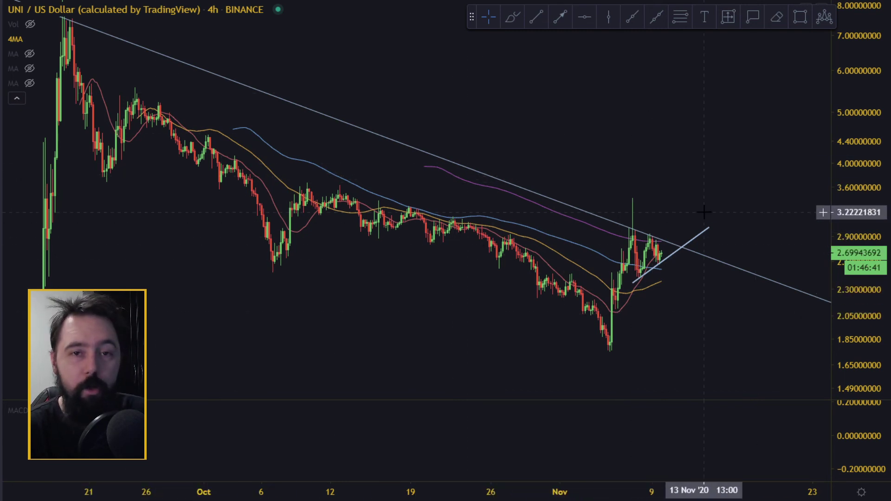
scroll(699, 274, up, 2)
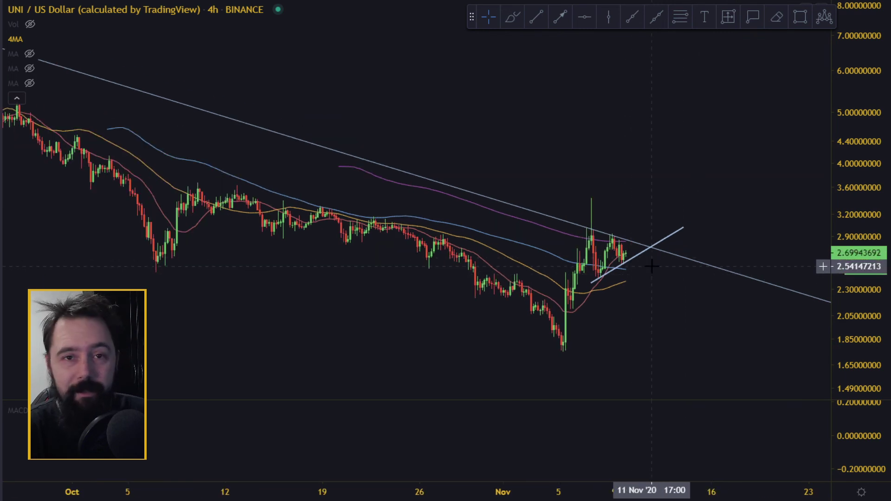